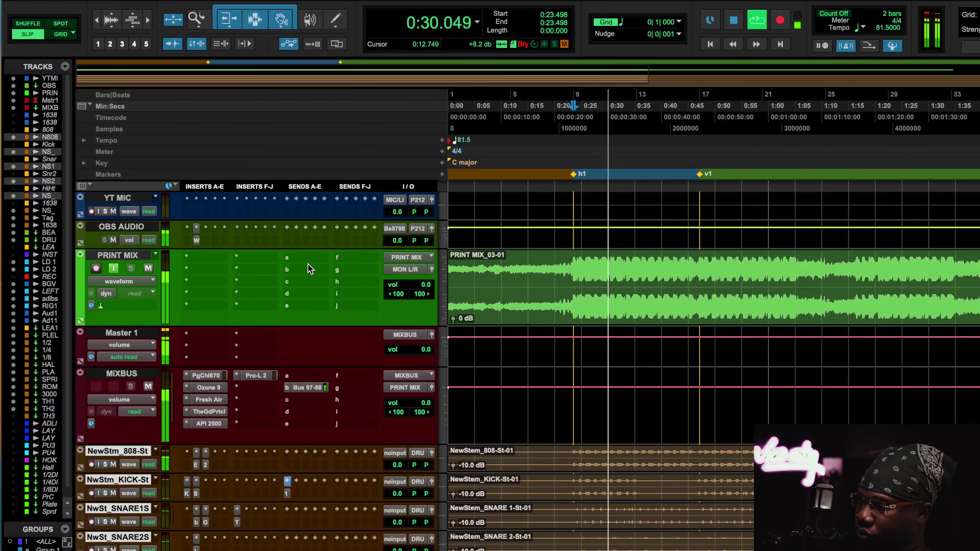
- Open the API 2500 compressor inserted on the DRUMS track and stop playback
{"action": "scroll", "coordinate": [309, 269], "scroll_direction": "down", "scroll_amount": 1}
{"action": "scroll", "coordinate": [308, 269], "scroll_direction": "up", "scroll_amount": 1}
{"action": "scroll", "coordinate": [308, 269], "scroll_direction": "down", "scroll_amount": 15}
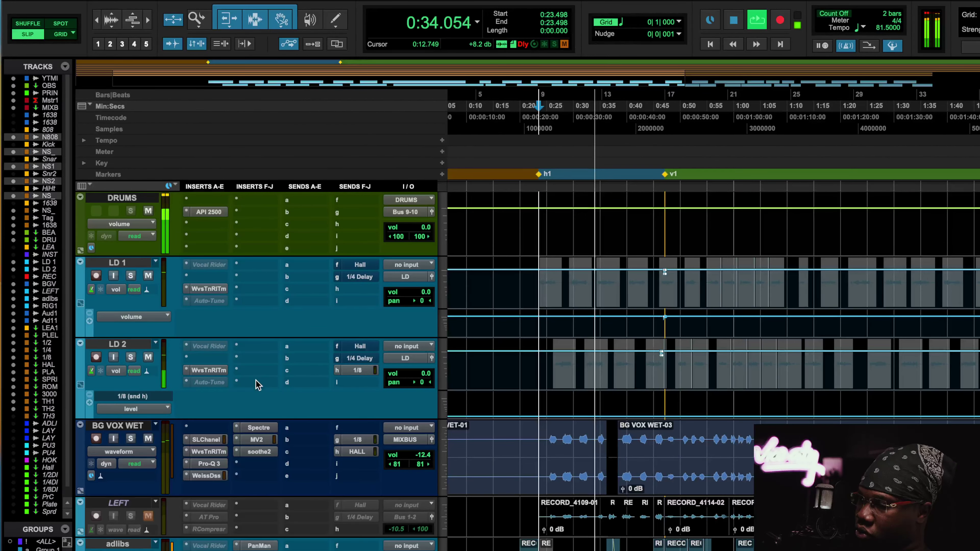
{"action": "scroll", "coordinate": [258, 382], "scroll_direction": "down", "scroll_amount": 12}
{"action": "scroll", "coordinate": [258, 384], "scroll_direction": "up", "scroll_amount": 3}
{"action": "scroll", "coordinate": [257, 384], "scroll_direction": "up", "scroll_amount": 5}
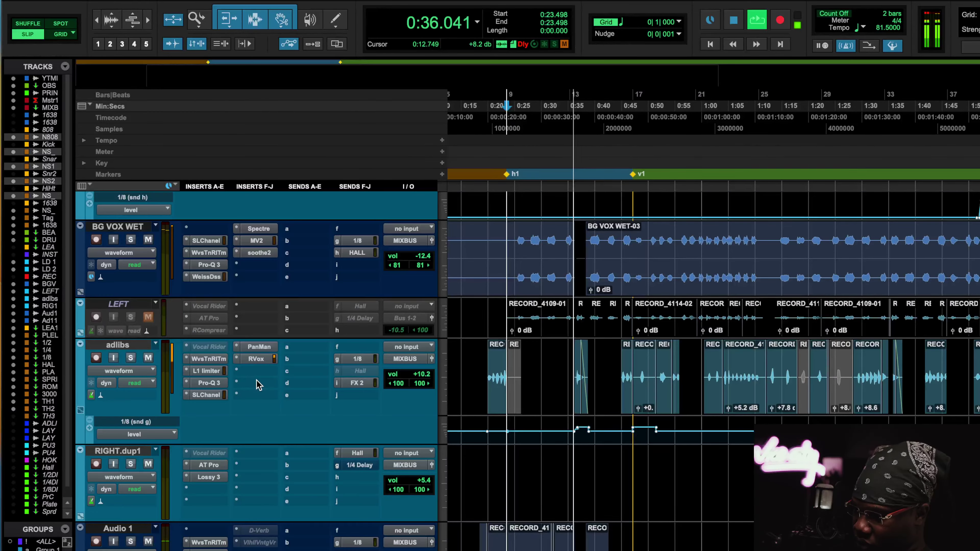
{"action": "scroll", "coordinate": [258, 384], "scroll_direction": "down", "scroll_amount": 4}
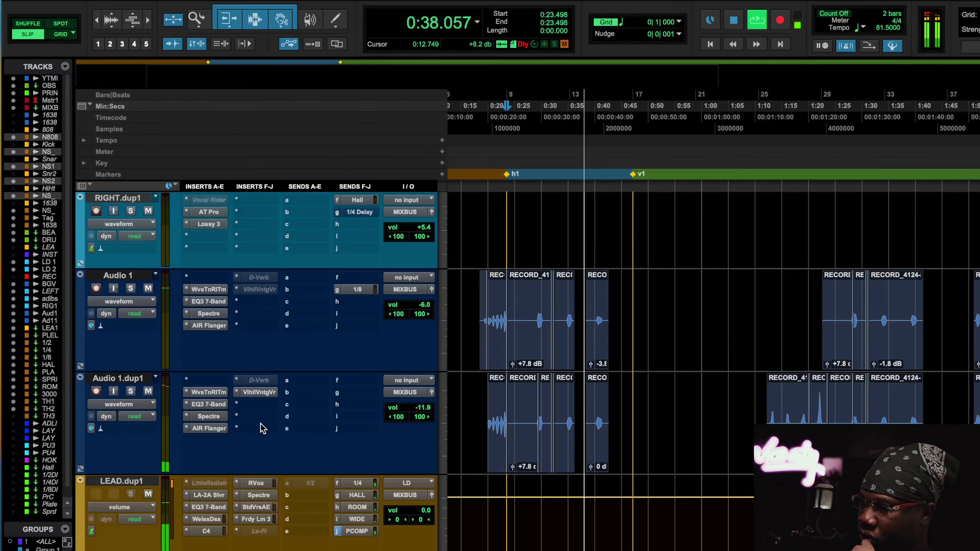
{"action": "scroll", "coordinate": [256, 382], "scroll_direction": "down", "scroll_amount": 10}
{"action": "scroll", "coordinate": [216, 322], "scroll_direction": "up", "scroll_amount": 15}
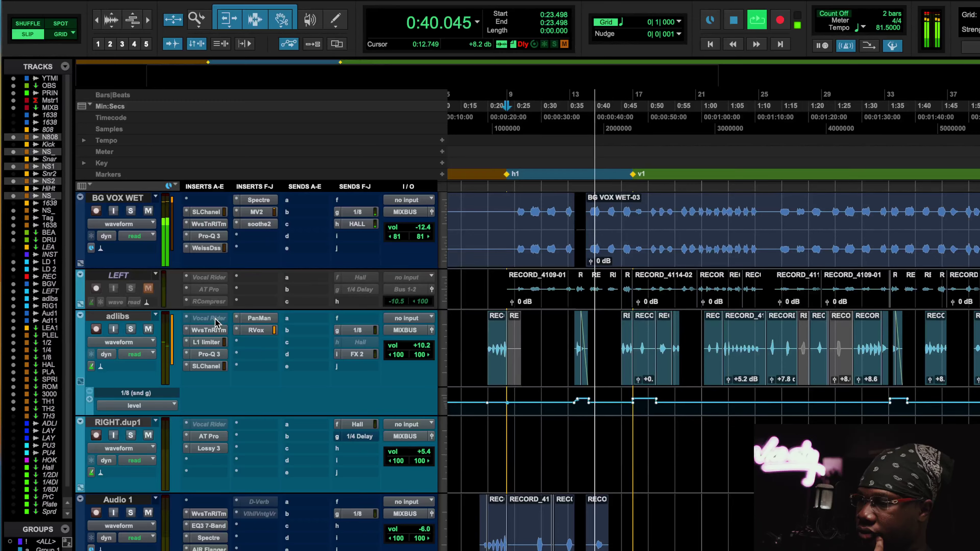
{"action": "scroll", "coordinate": [216, 323], "scroll_direction": "up", "scroll_amount": 10}
{"action": "left_click", "coordinate": [213, 362]}
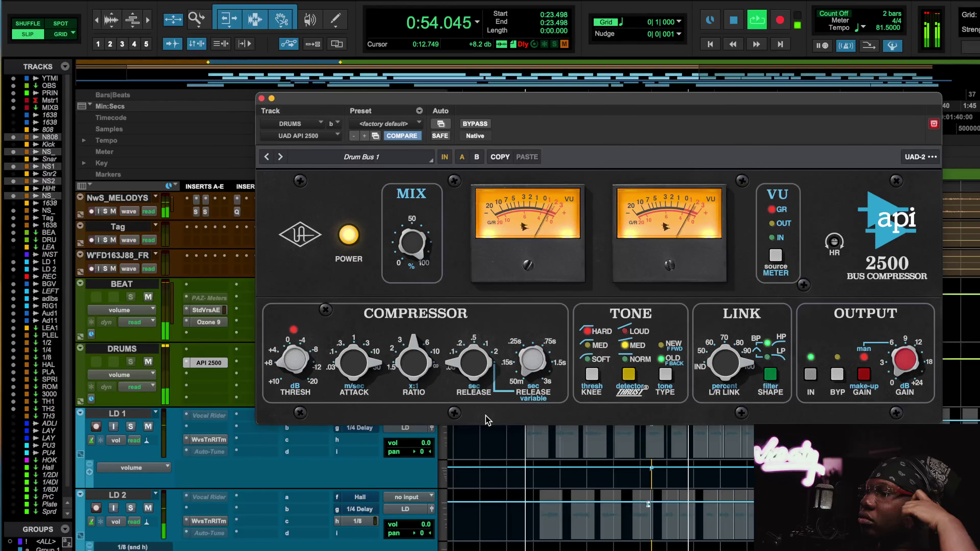
{"action": "key", "text": "space"}
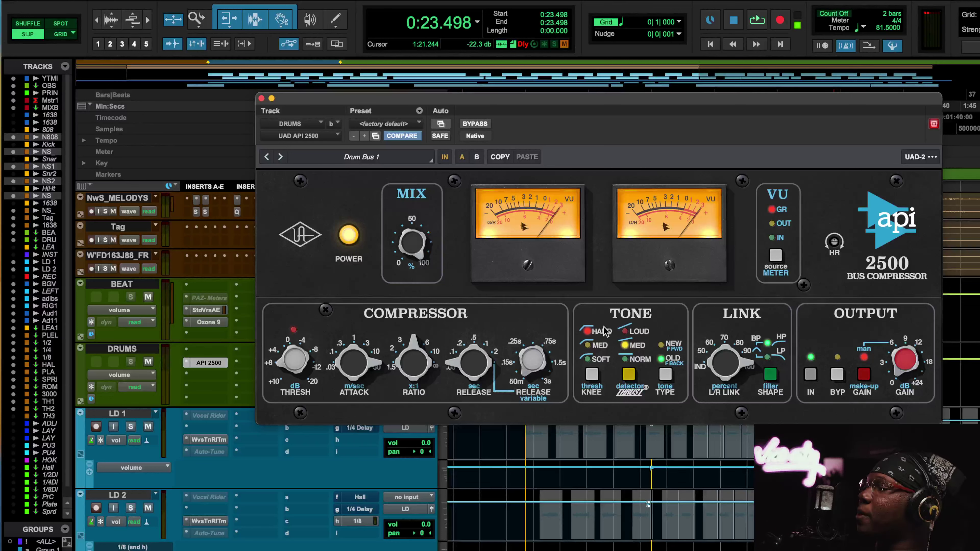
- Cycle the API 2500's detector thrust through its settings and leave it on NORM
{"action": "left_click", "coordinate": [627, 377]}
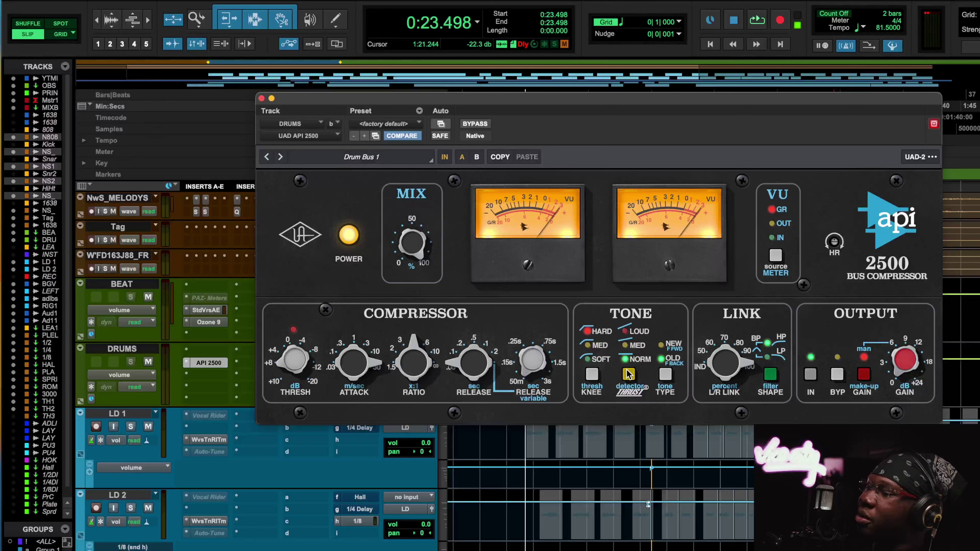
{"action": "left_click", "coordinate": [627, 375]}
{"action": "left_click", "coordinate": [628, 374]}
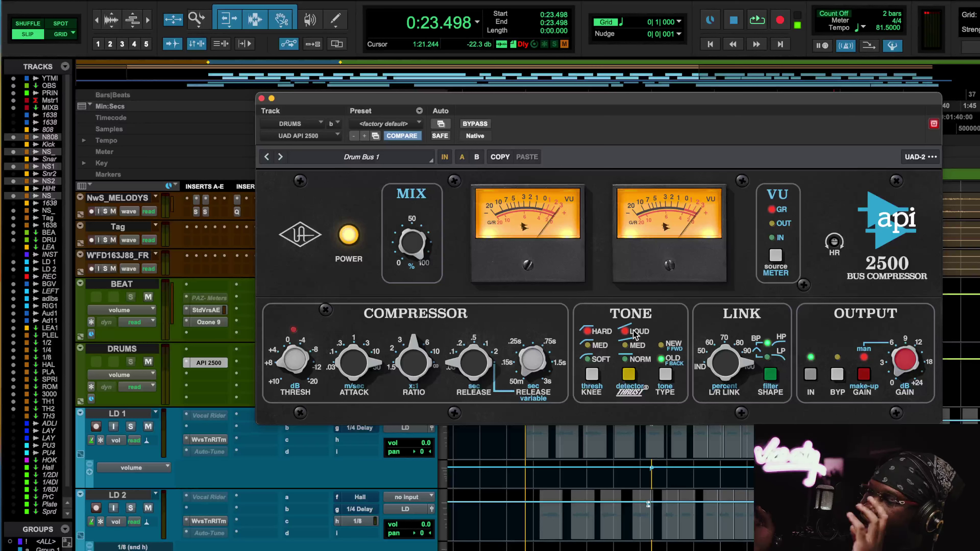
{"action": "left_click", "coordinate": [666, 379]}
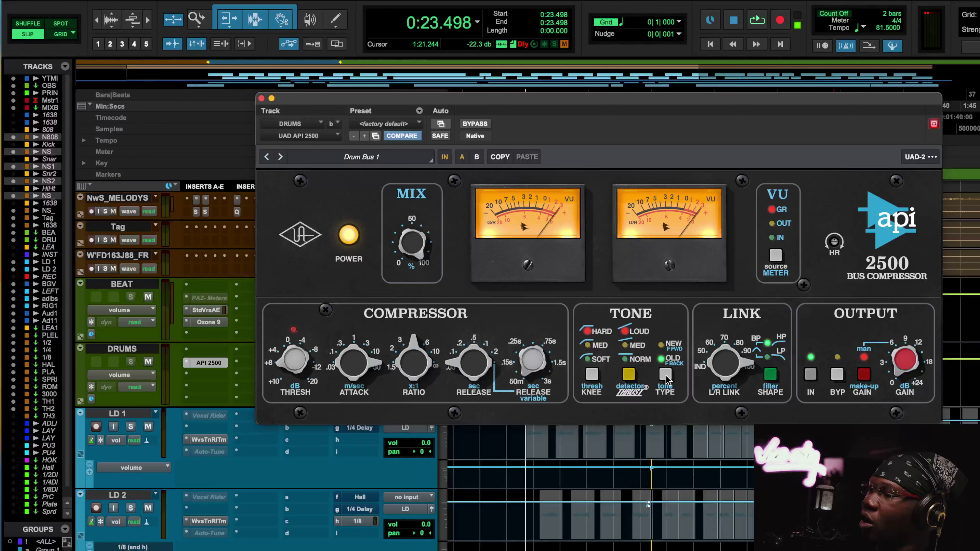
{"action": "left_click", "coordinate": [630, 376]}
{"action": "left_click", "coordinate": [631, 377]}
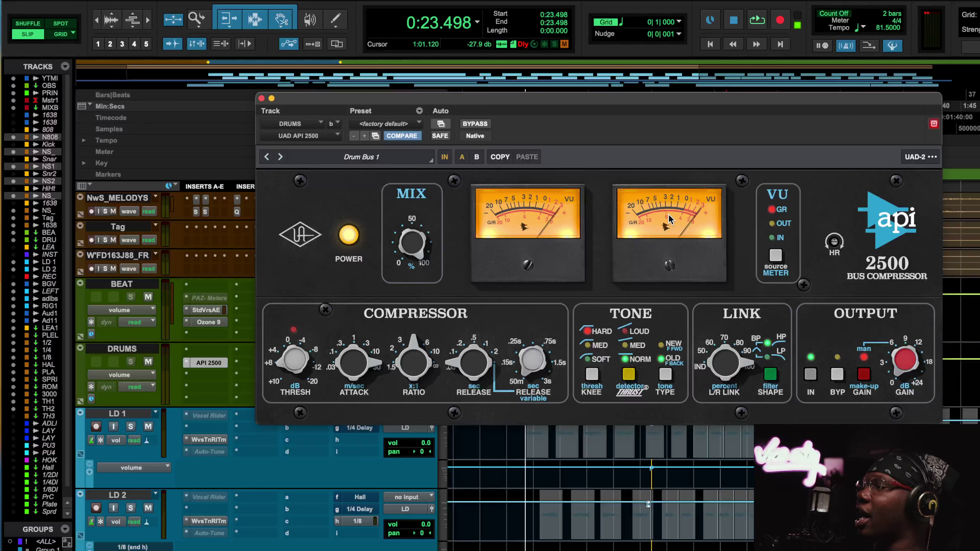
- Start playback and make the LEAD.dup1 track inactive
{"action": "key", "text": "space"}
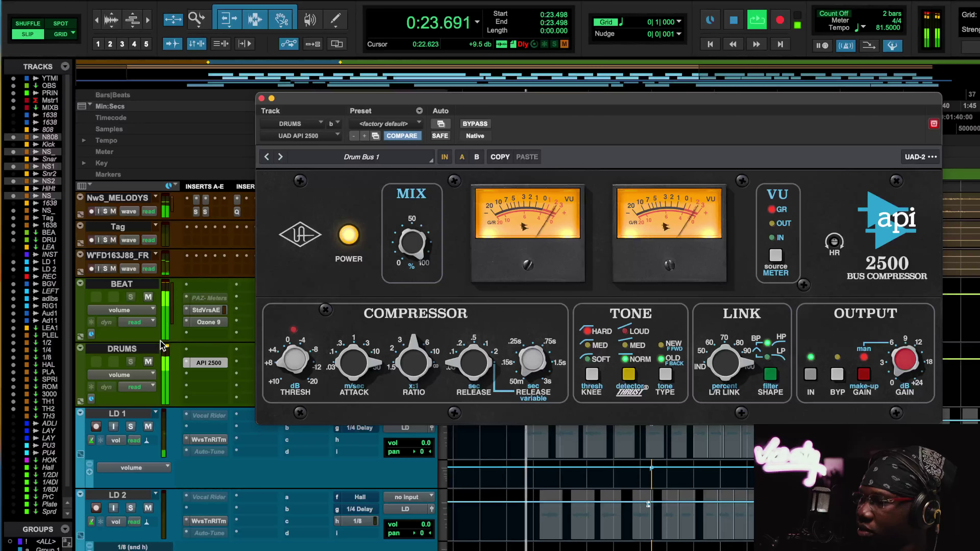
{"action": "scroll", "coordinate": [154, 296], "scroll_direction": "up", "scroll_amount": 3}
{"action": "scroll", "coordinate": [154, 297], "scroll_direction": "up", "scroll_amount": 5}
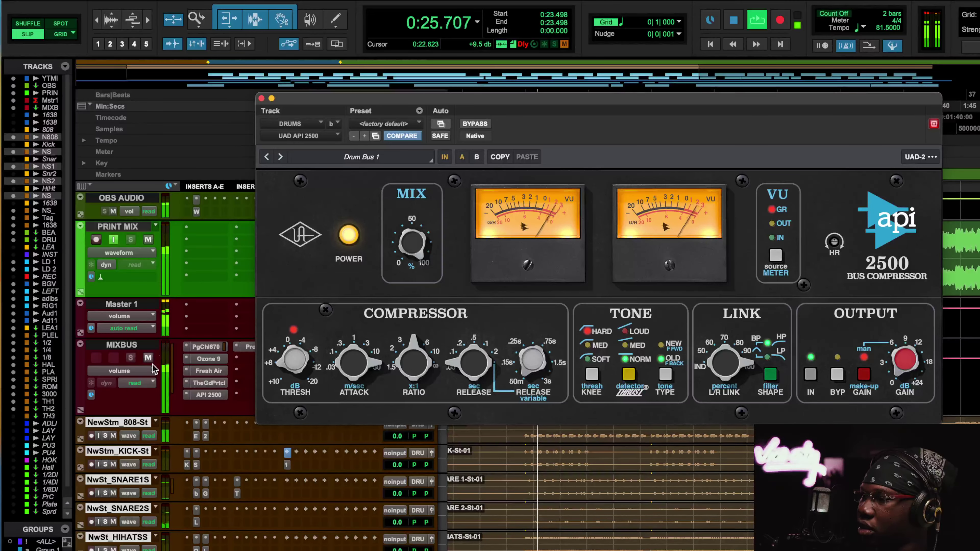
{"action": "scroll", "coordinate": [154, 347], "scroll_direction": "down", "scroll_amount": 8}
{"action": "scroll", "coordinate": [154, 369], "scroll_direction": "down", "scroll_amount": 10}
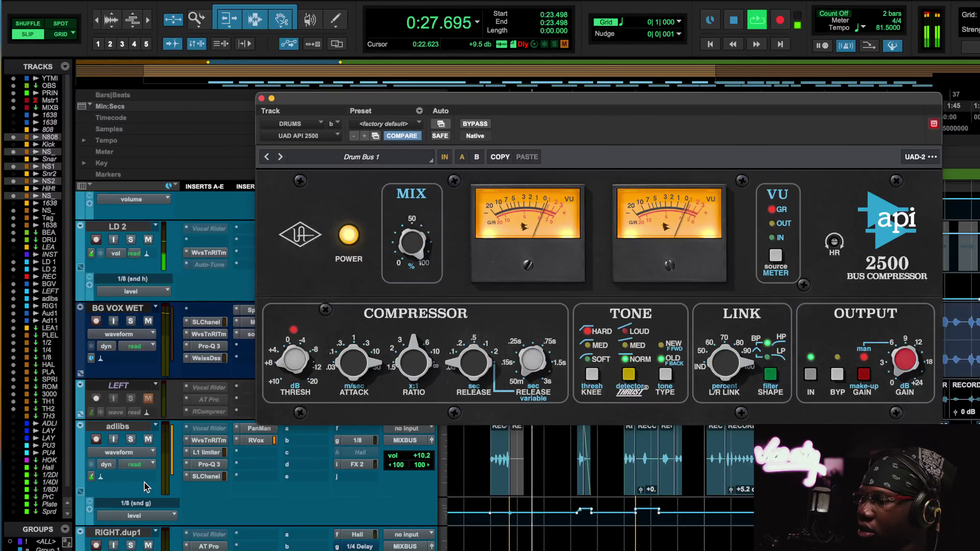
{"action": "scroll", "coordinate": [146, 490], "scroll_direction": "up", "scroll_amount": 6}
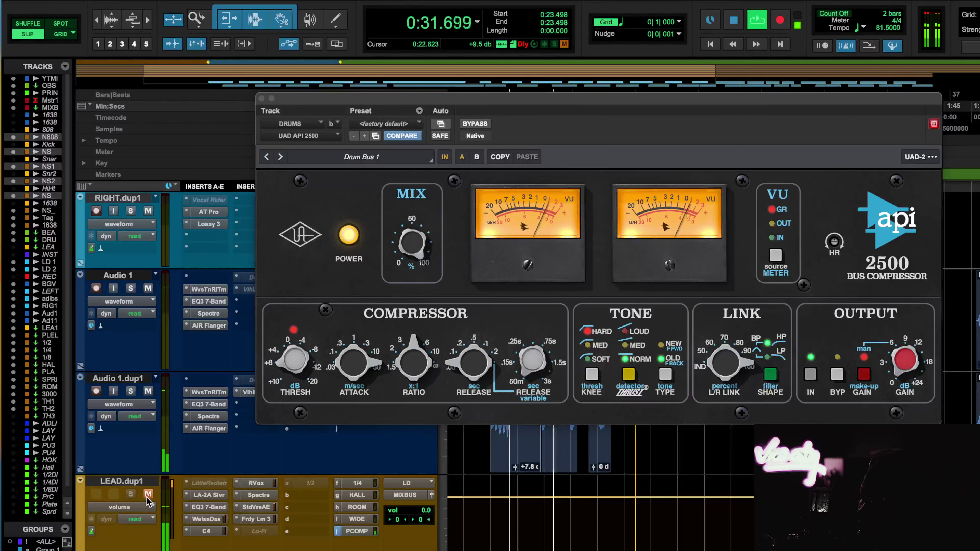
{"action": "right_click", "coordinate": [137, 481]}
{"action": "left_click", "coordinate": [160, 509]}
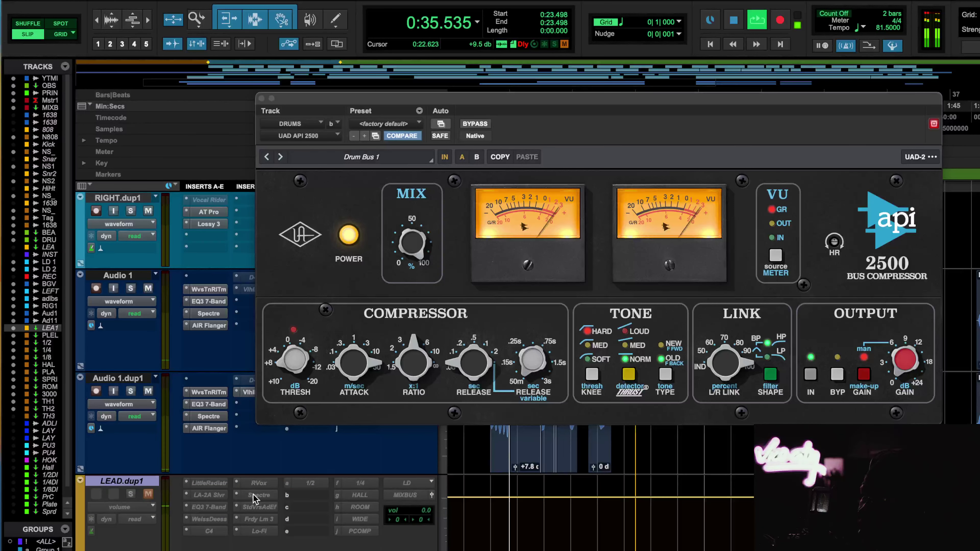
- Restart playback, compare the mix with the DRUMS compressor bypassed and engaged, and stop playback
{"action": "scroll", "coordinate": [284, 494], "scroll_direction": "up", "scroll_amount": 3}
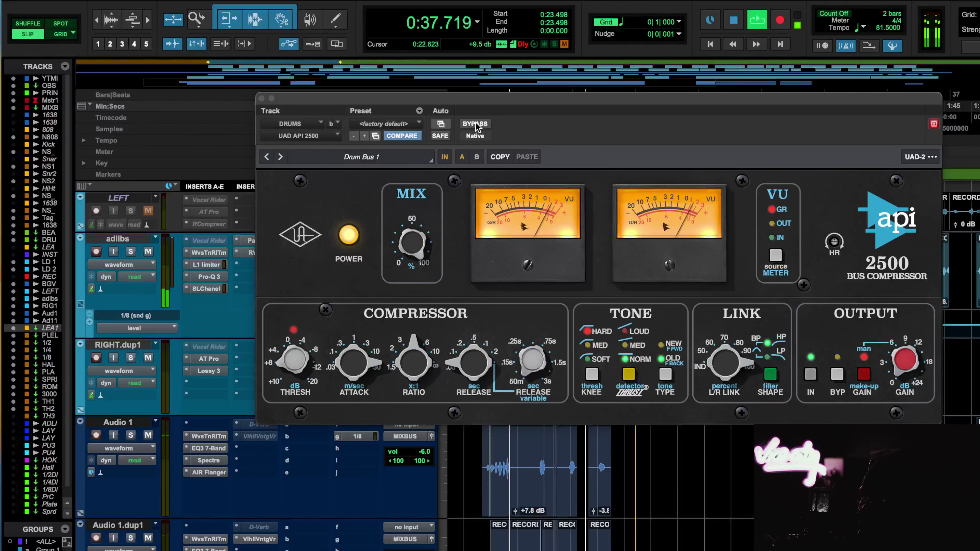
{"action": "key", "text": "space"}
{"action": "key", "text": "space"}
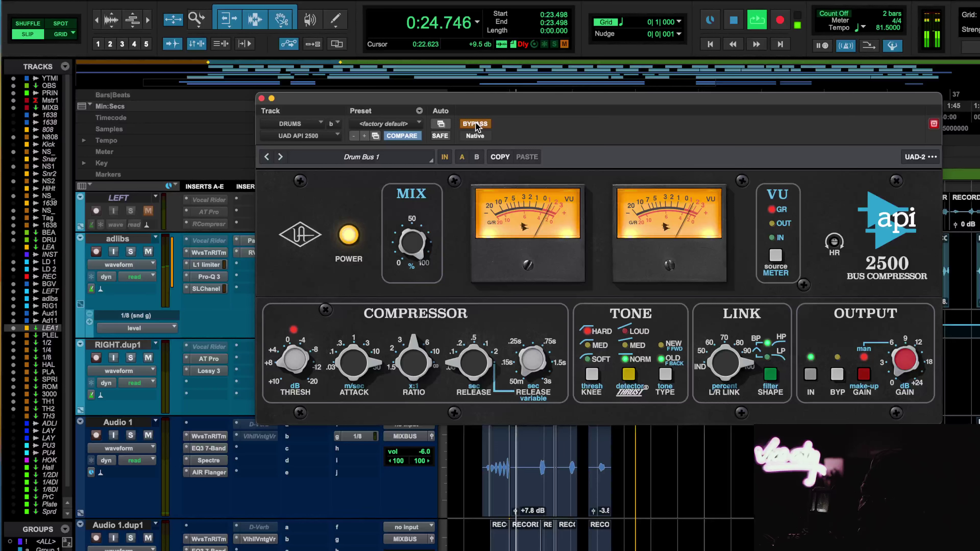
{"action": "scroll", "coordinate": [449, 486], "scroll_direction": "down", "scroll_amount": 10}
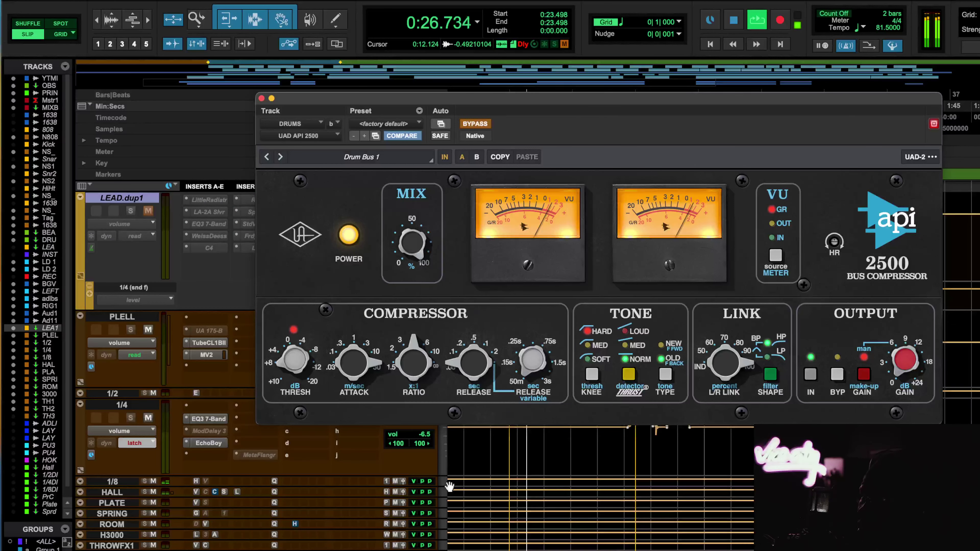
{"action": "scroll", "coordinate": [449, 487], "scroll_direction": "up", "scroll_amount": 8}
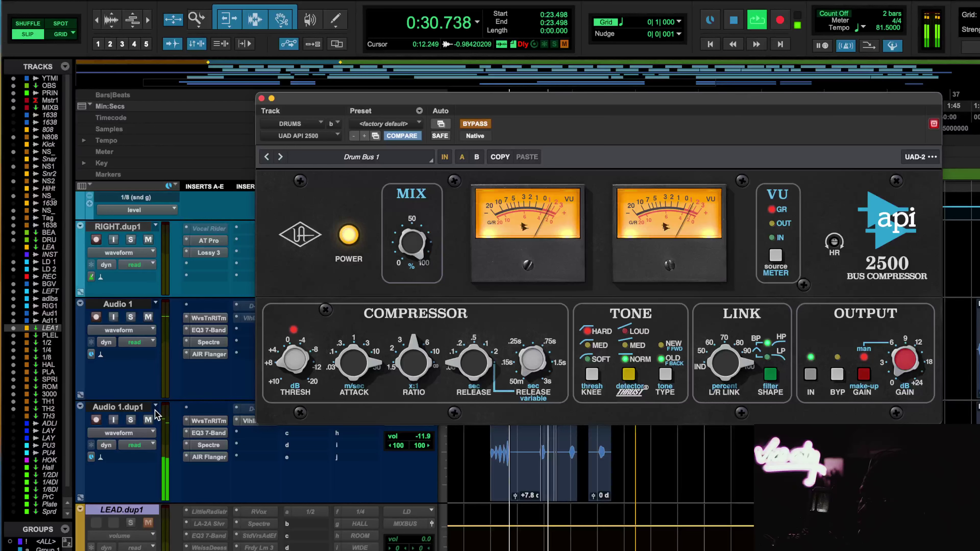
{"action": "left_click", "coordinate": [476, 124]}
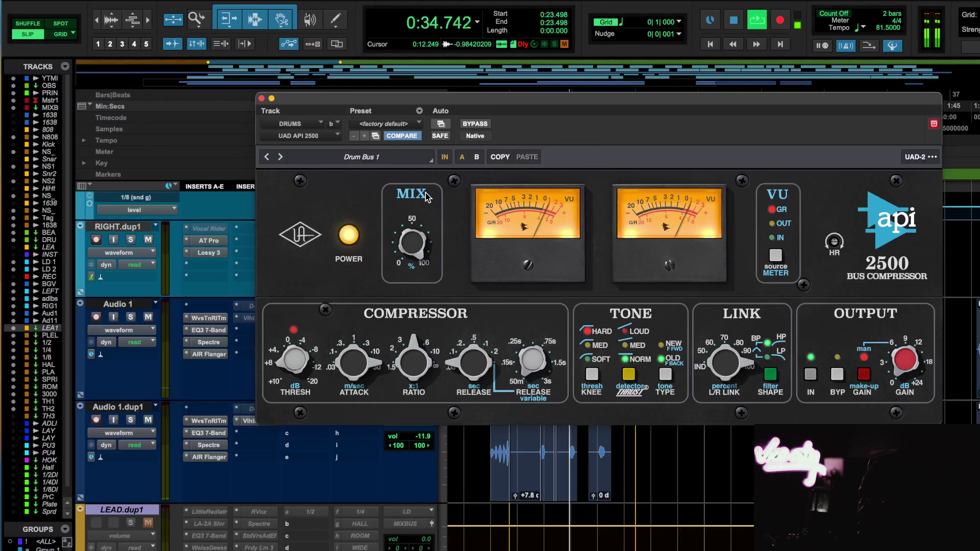
{"action": "scroll", "coordinate": [161, 398], "scroll_direction": "up", "scroll_amount": 3}
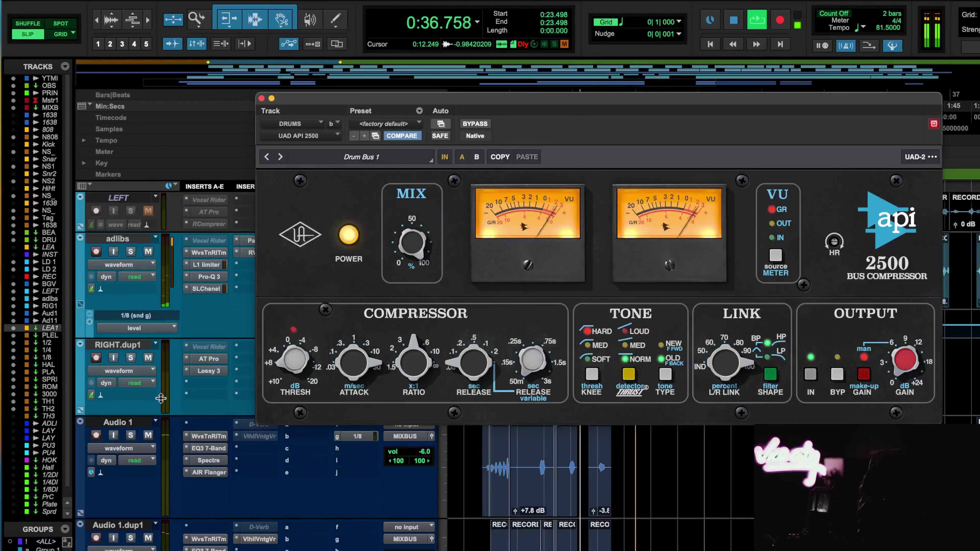
{"action": "scroll", "coordinate": [161, 398], "scroll_direction": "up", "scroll_amount": 3}
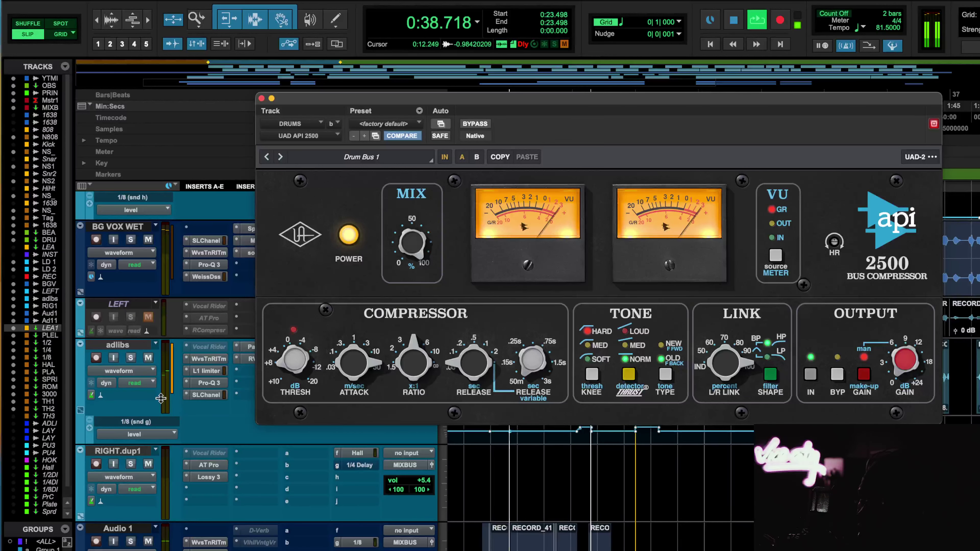
{"action": "scroll", "coordinate": [208, 377], "scroll_direction": "down", "scroll_amount": 3}
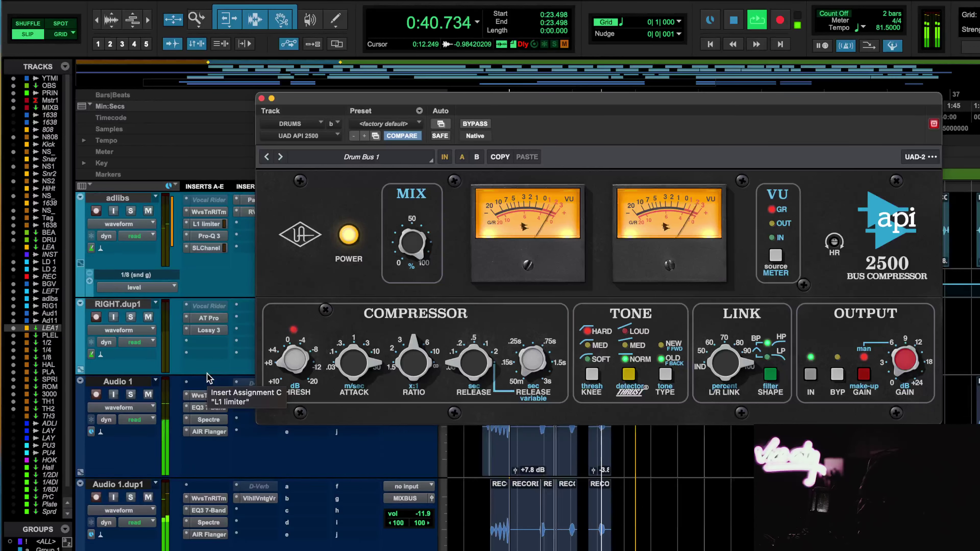
{"action": "scroll", "coordinate": [207, 376], "scroll_direction": "down", "scroll_amount": 6}
{"action": "scroll", "coordinate": [207, 377], "scroll_direction": "up", "scroll_amount": 5}
{"action": "key", "text": "space"}
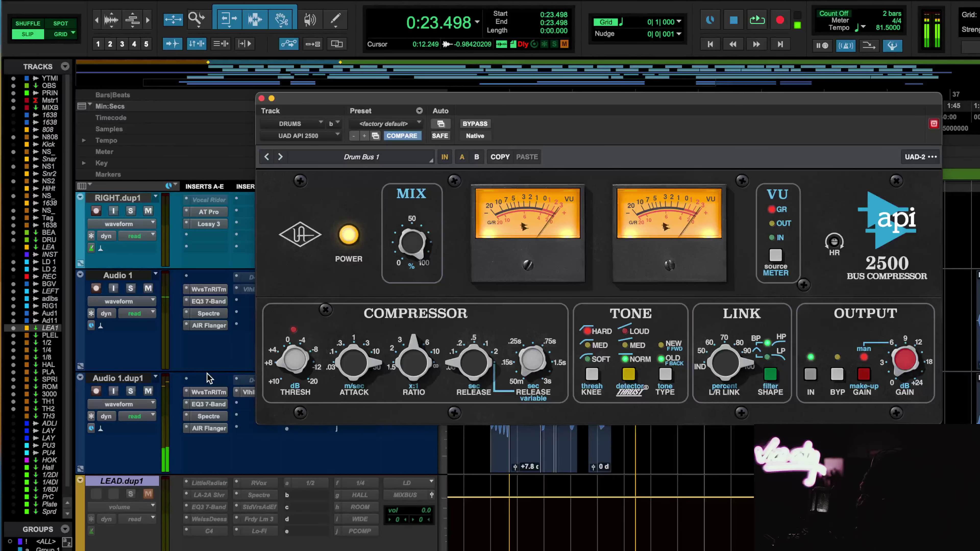
- Audition the NwS_MELODYS track in solo, stop playback and clear the solo
{"action": "scroll", "coordinate": [207, 373], "scroll_direction": "up", "scroll_amount": 8}
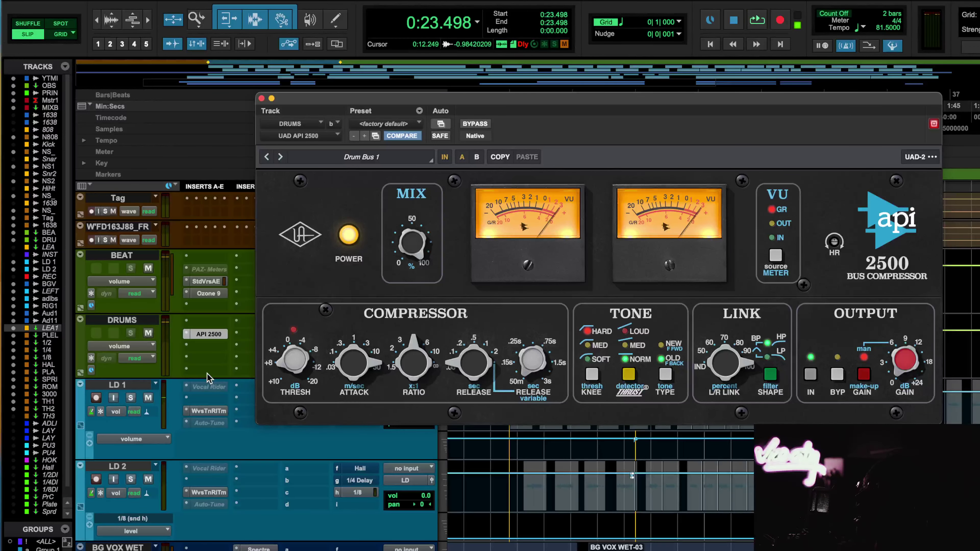
{"action": "scroll", "coordinate": [207, 373], "scroll_direction": "up", "scroll_amount": 8}
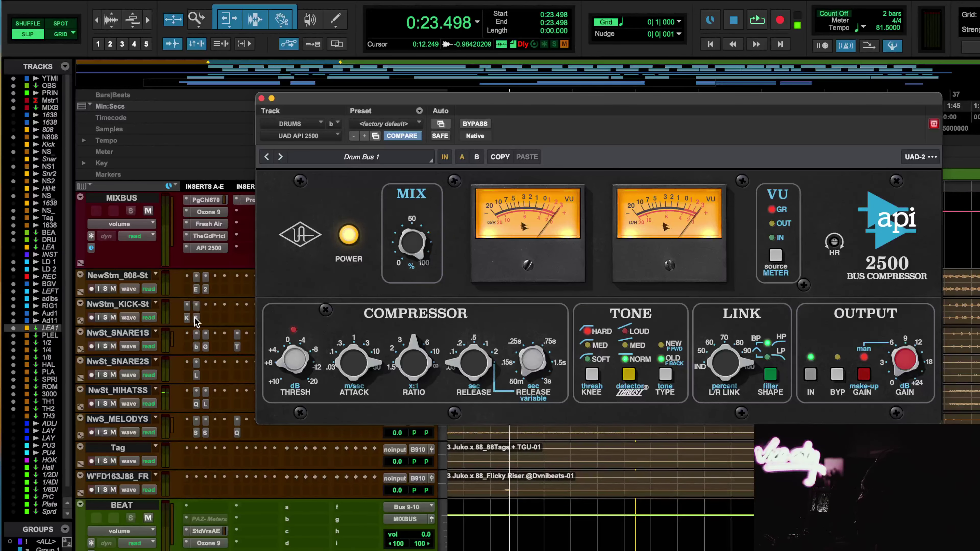
{"action": "scroll", "coordinate": [321, 500], "scroll_direction": "down", "scroll_amount": 4}
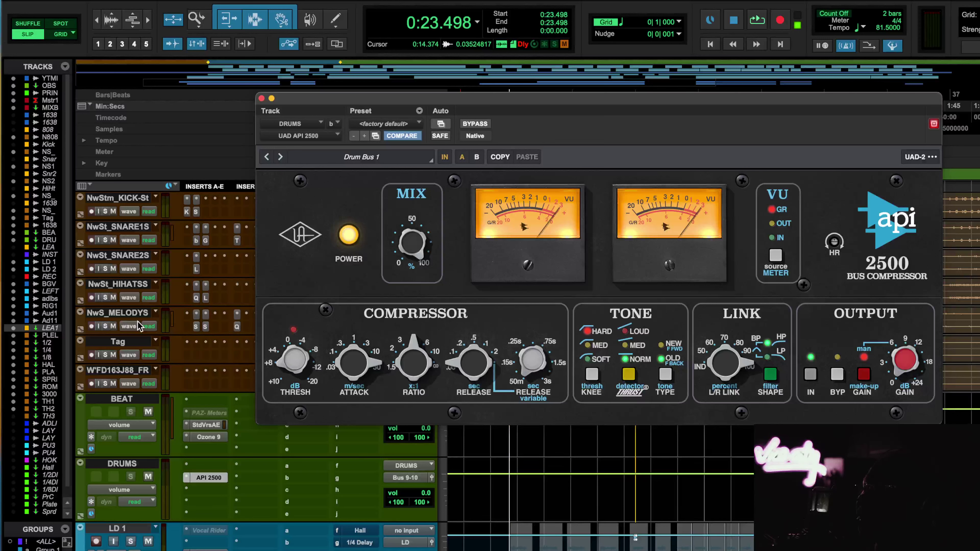
{"action": "left_click", "coordinate": [105, 326]}
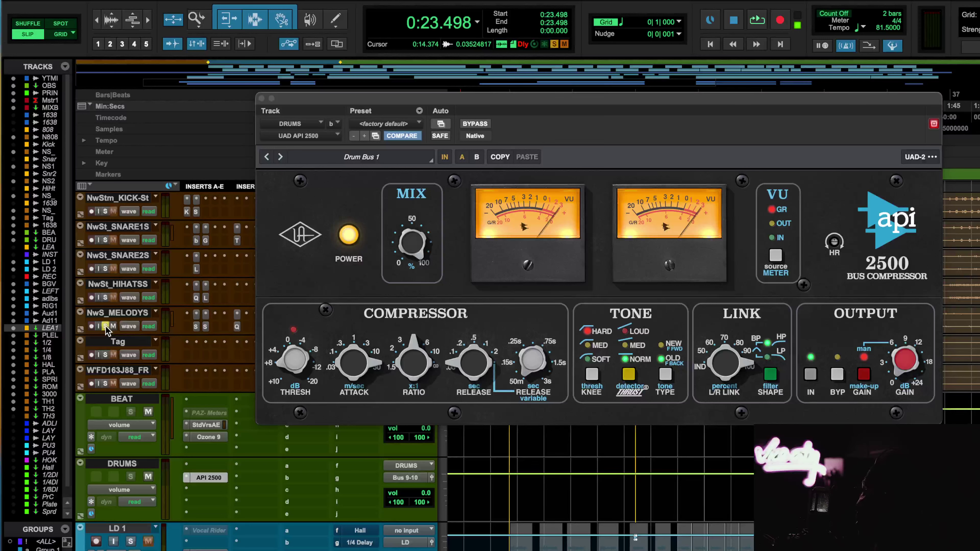
{"action": "key", "text": "space"}
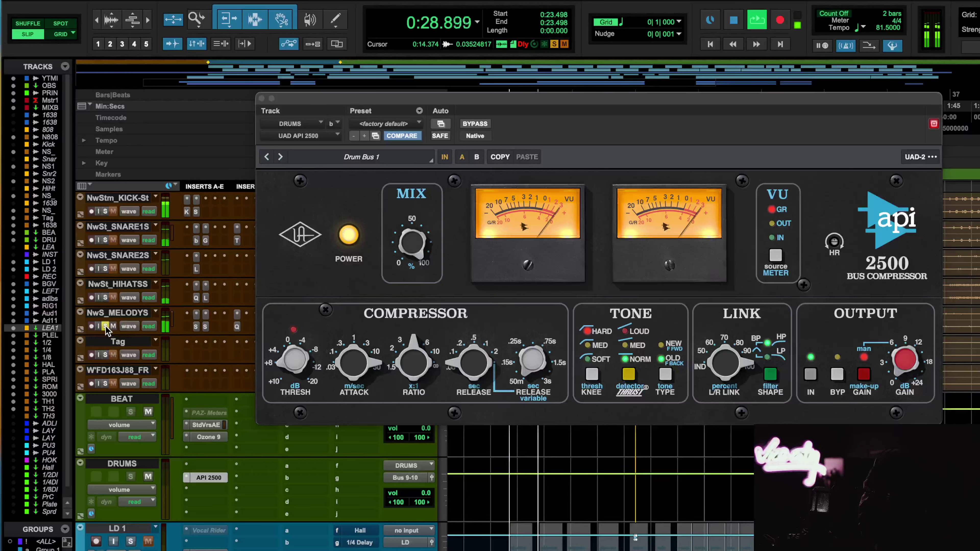
{"action": "key", "text": "space"}
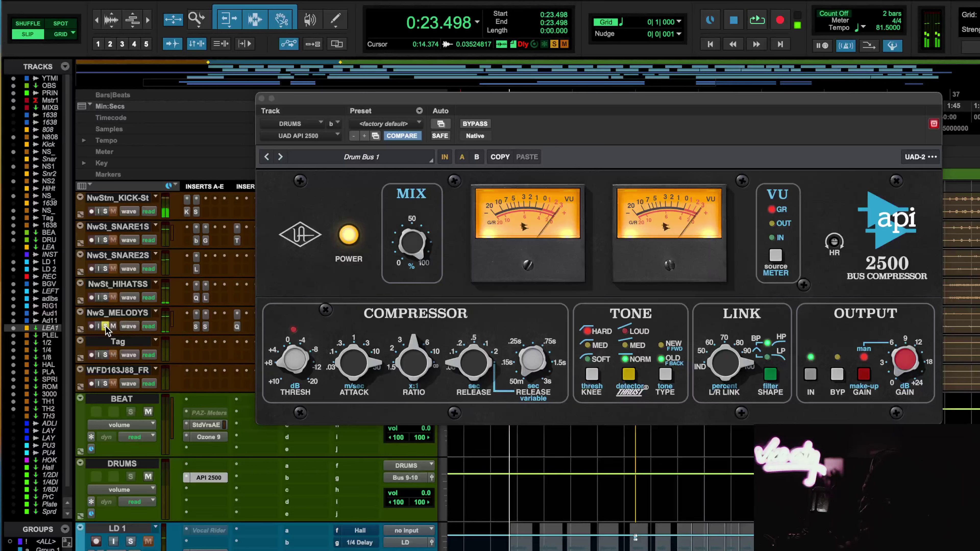
{"action": "left_click", "coordinate": [105, 326]}
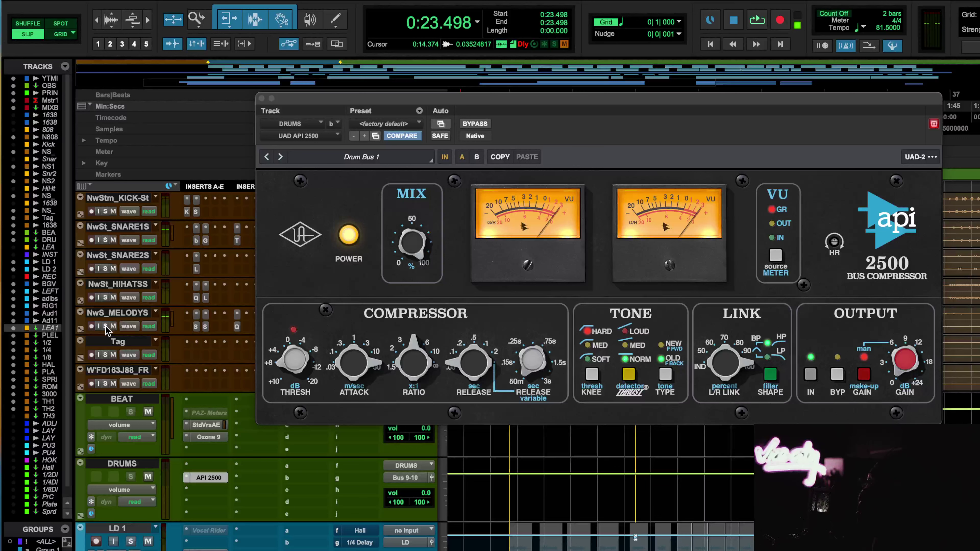
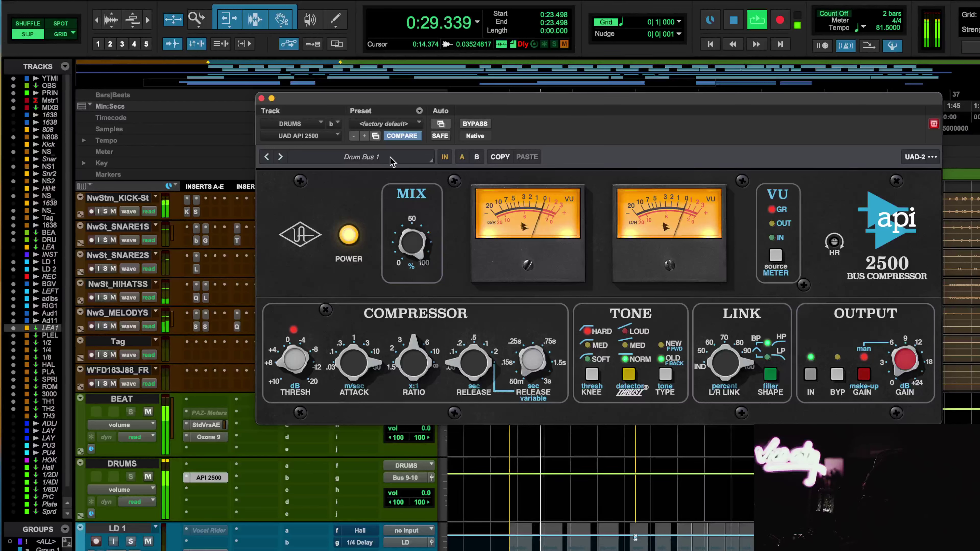
- Bypass the API 2500 on the DRUMS track during playback, re-engage it and stop playback
{"action": "left_click", "coordinate": [469, 124]}
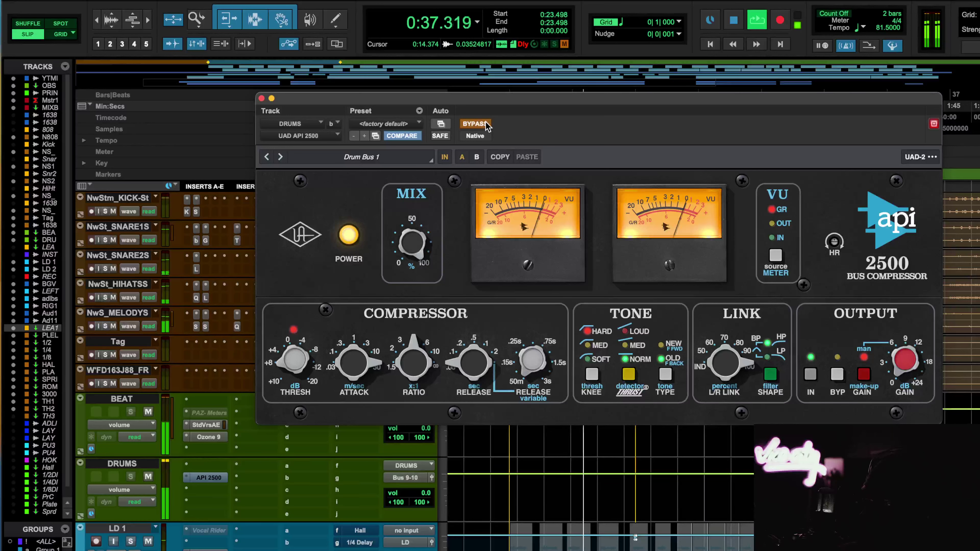
{"action": "left_click", "coordinate": [475, 124]}
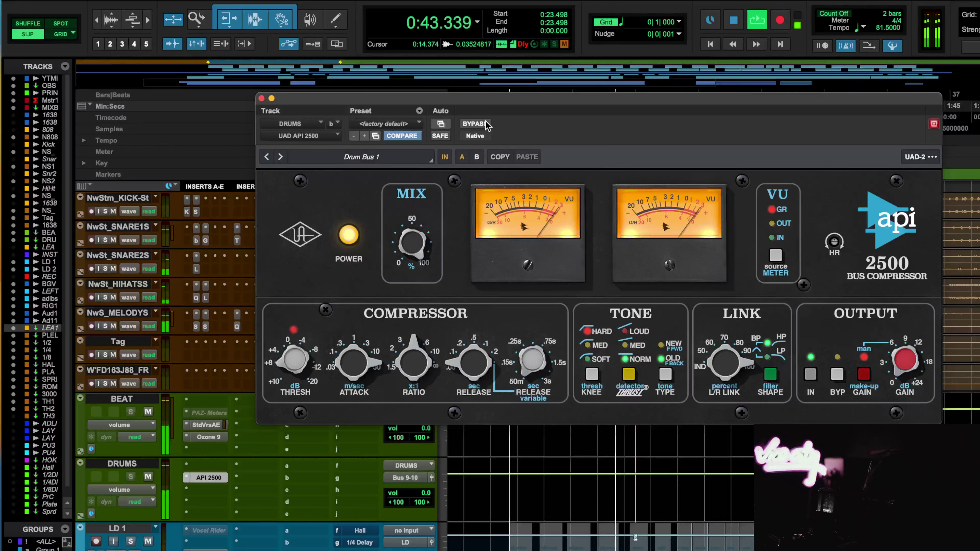
{"action": "key", "text": "space"}
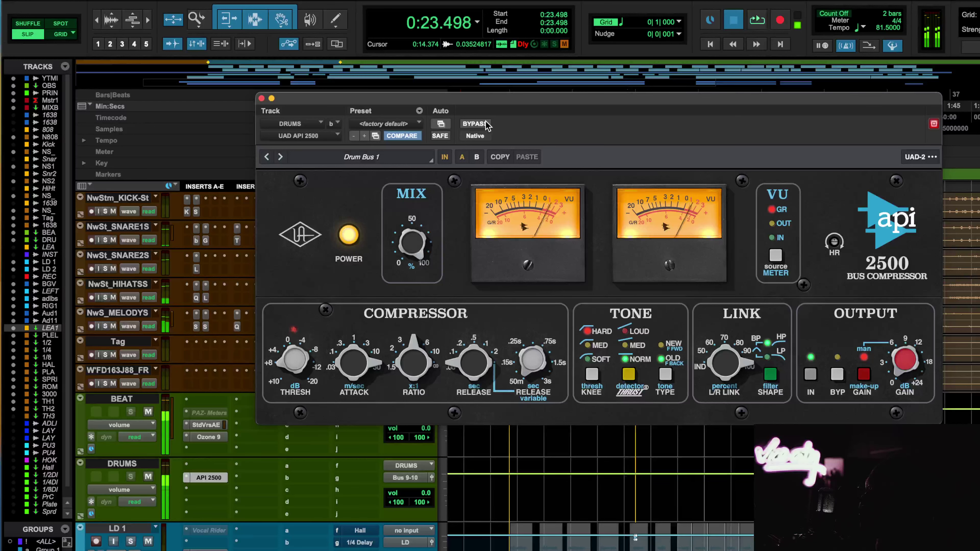
- Make the LEAD.dup1 track active again and close the API 2500 window of the DRUMS track
{"action": "scroll", "coordinate": [161, 434], "scroll_direction": "down", "scroll_amount": 15}
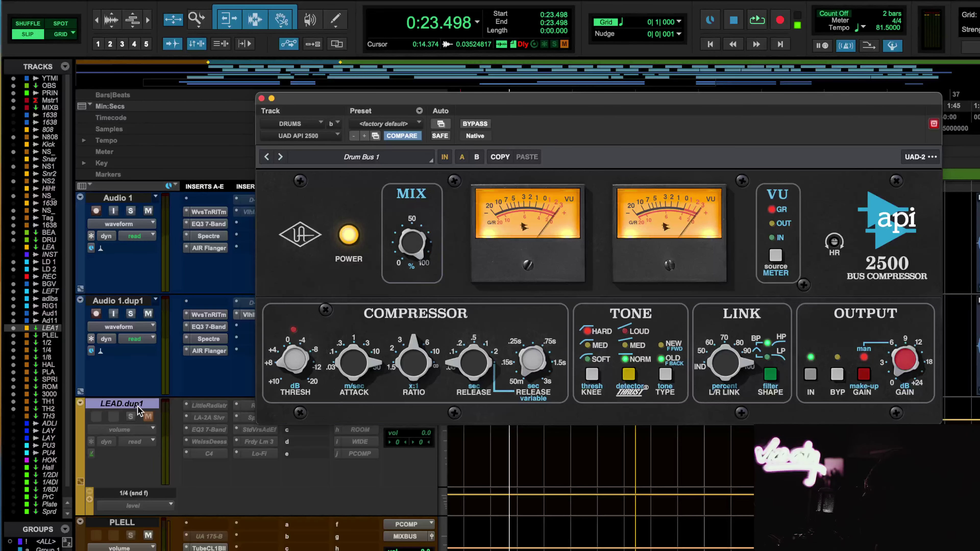
{"action": "right_click", "coordinate": [138, 410]}
{"action": "left_click", "coordinate": [175, 422]}
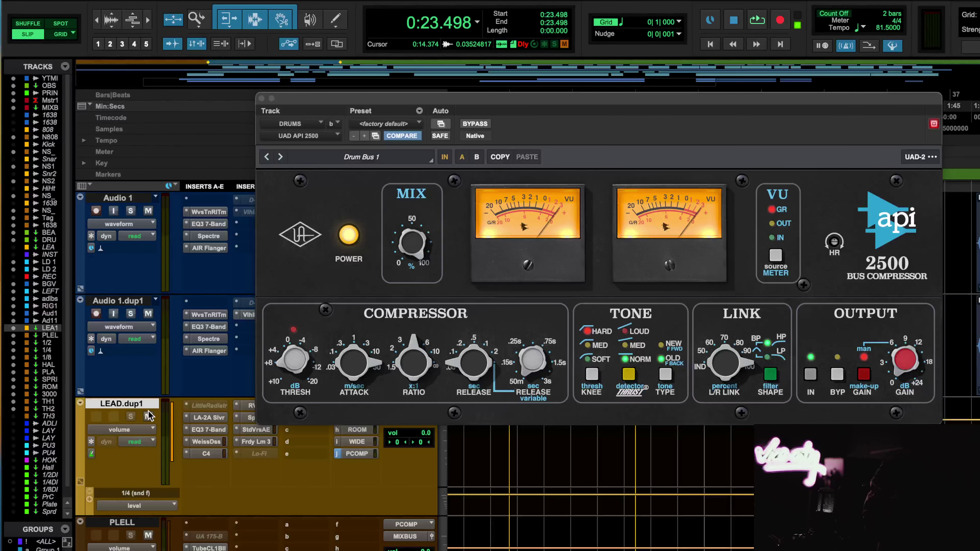
{"action": "scroll", "coordinate": [170, 440], "scroll_direction": "up", "scroll_amount": 5}
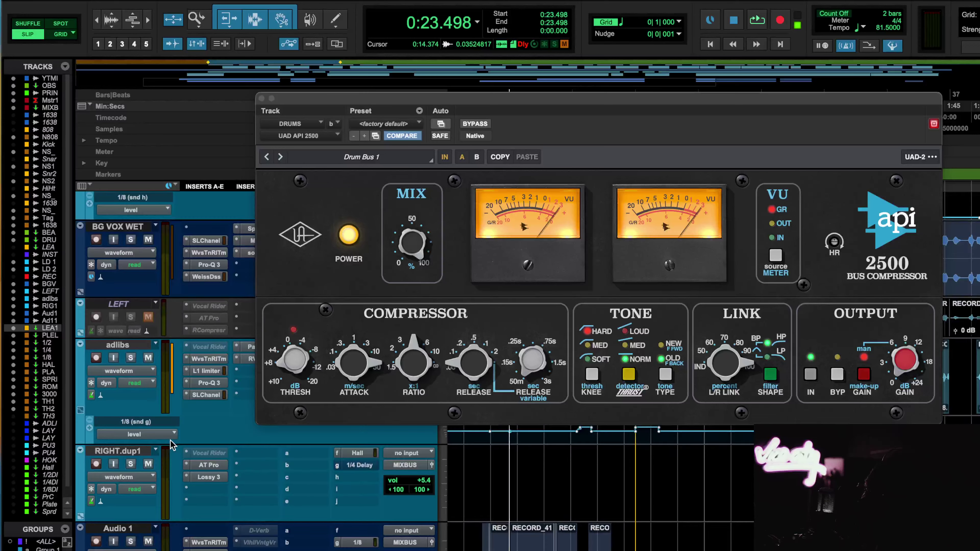
{"action": "scroll", "coordinate": [171, 446], "scroll_direction": "up", "scroll_amount": 3}
{"action": "scroll", "coordinate": [171, 446], "scroll_direction": "up", "scroll_amount": 2}
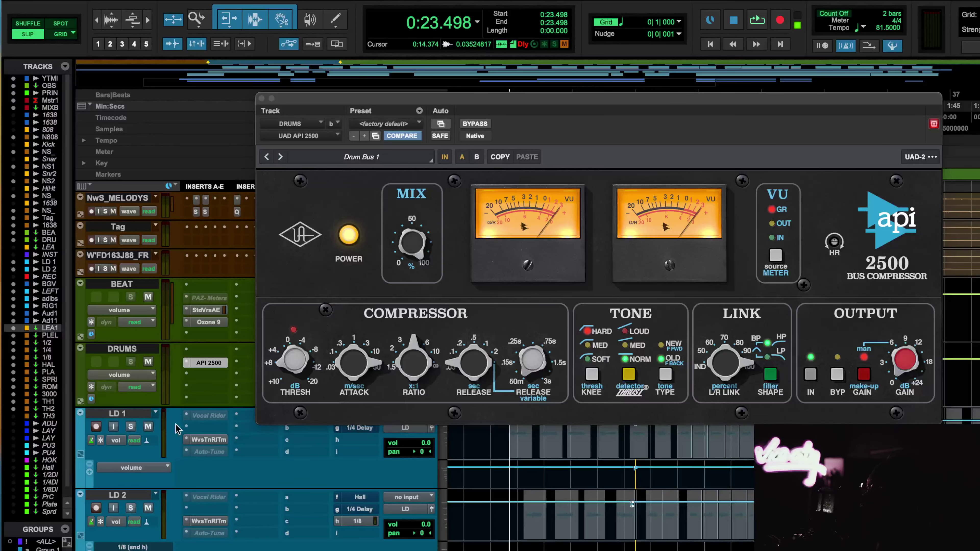
{"action": "left_click", "coordinate": [261, 98]}
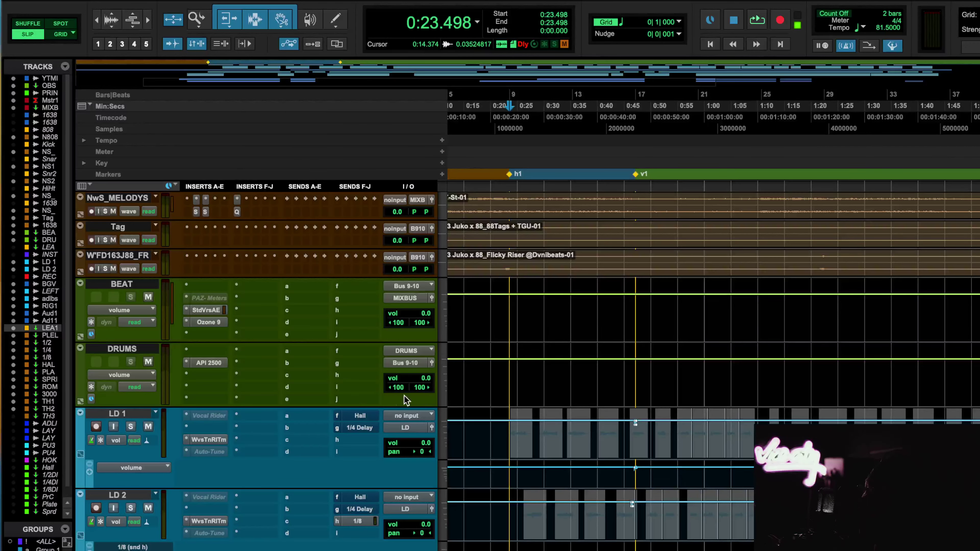
- Inspect the spiff plugin inside the BEAT track's StudioVerse chain and close both plugin windows
{"action": "left_click", "coordinate": [210, 311]}
{"action": "left_click", "coordinate": [879, 365]}
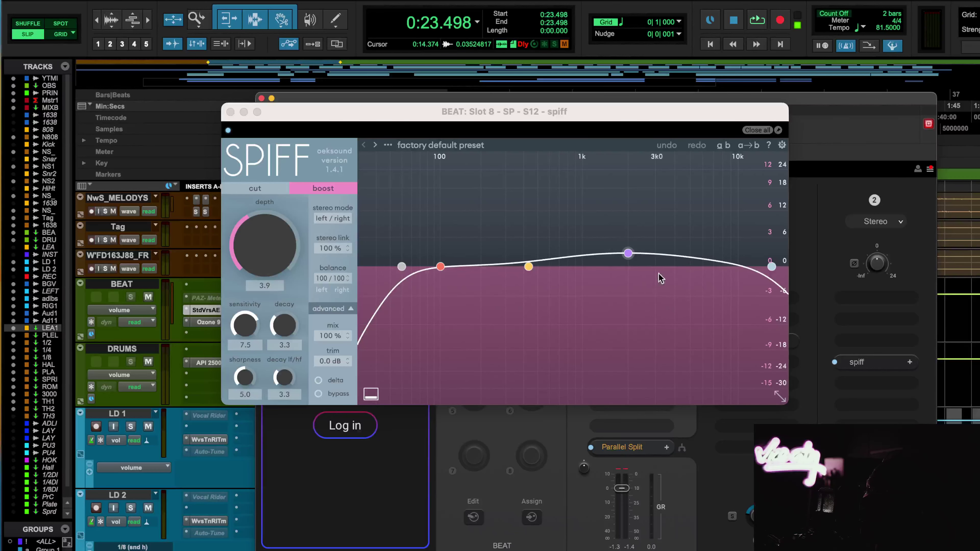
{"action": "left_click", "coordinate": [230, 112]}
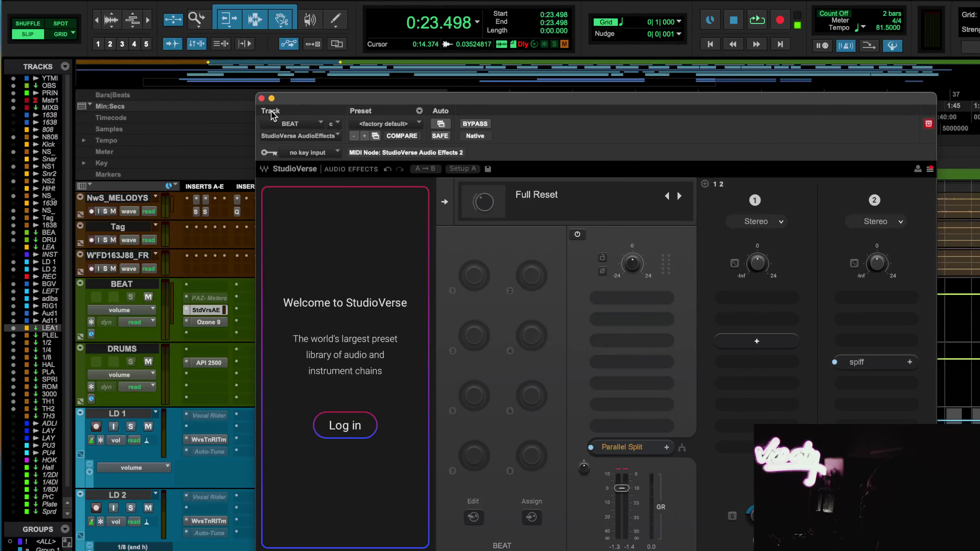
{"action": "left_click", "coordinate": [261, 99]}
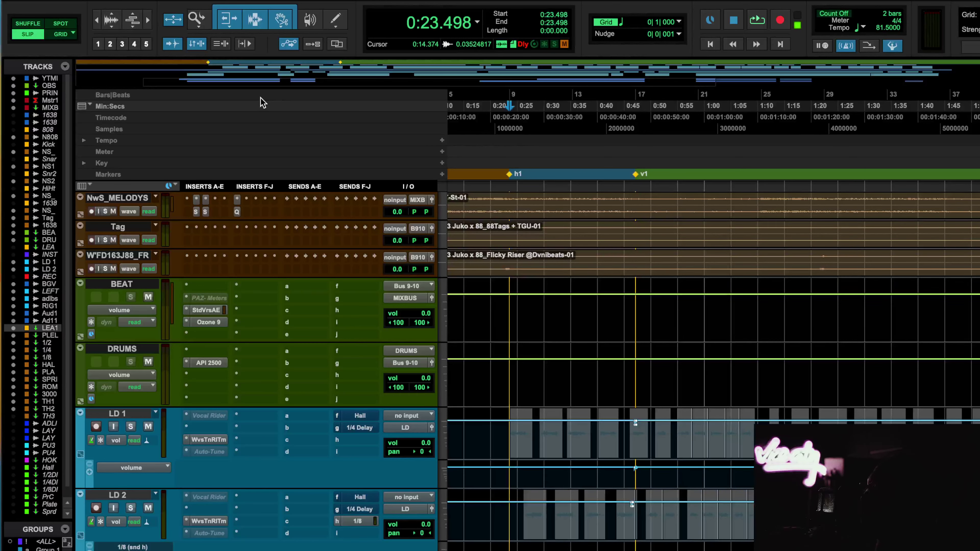
- Open the API 2500 compressor inserted on the MIXBUS track
{"action": "scroll", "coordinate": [249, 270], "scroll_direction": "up", "scroll_amount": 4}
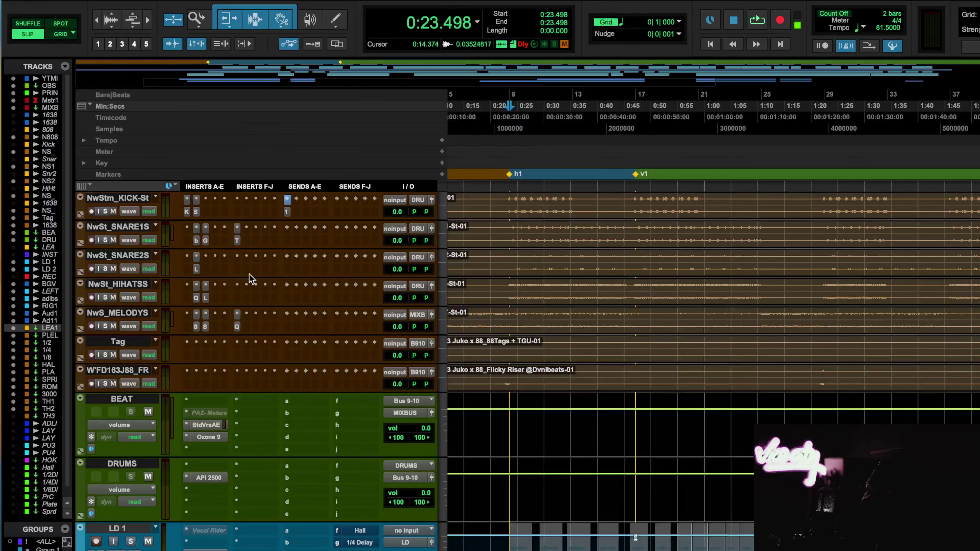
{"action": "scroll", "coordinate": [249, 274], "scroll_direction": "up", "scroll_amount": 10}
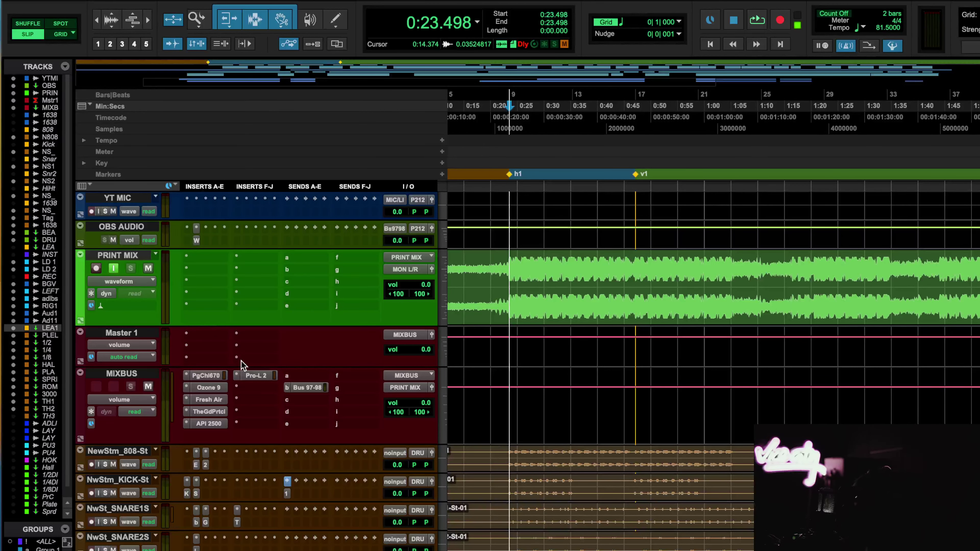
{"action": "left_click", "coordinate": [216, 422]}
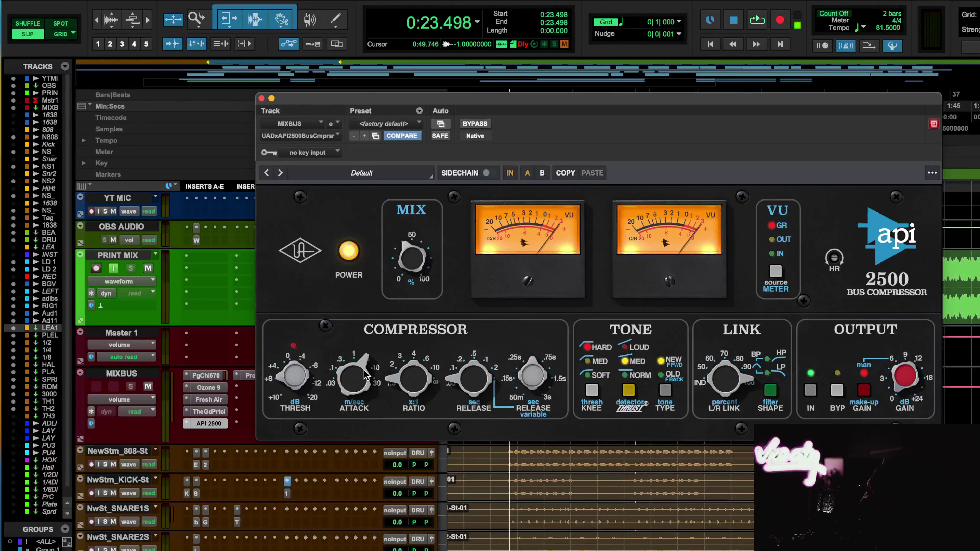
{"action": "left_click_drag", "start_coordinate": [364, 372], "coordinate": [355, 408]}
- Start playback, audition the mix with the MIXBUS API 2500 bypassed, and switch the compressor's power off
{"action": "key", "text": "space"}
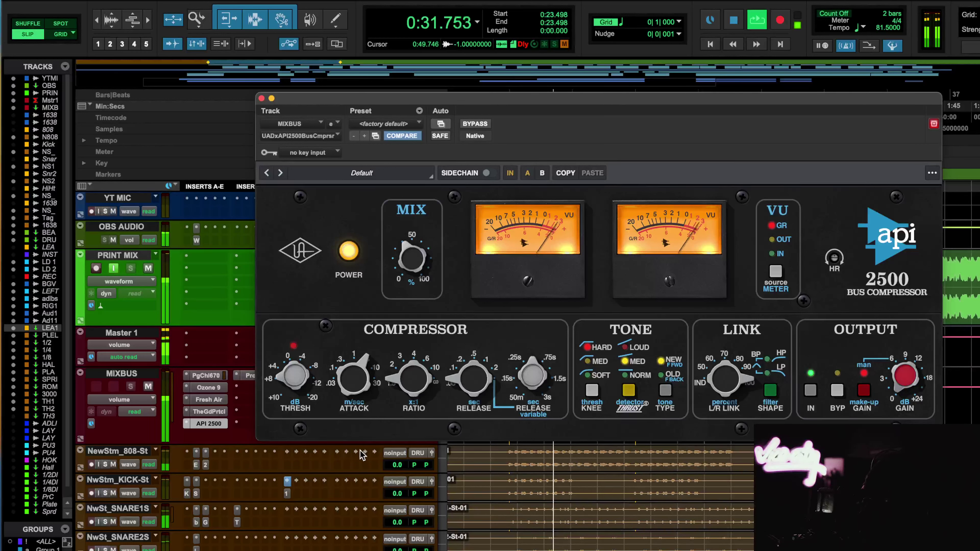
{"action": "scroll", "coordinate": [322, 491], "scroll_direction": "down", "scroll_amount": 5}
{"action": "scroll", "coordinate": [322, 490], "scroll_direction": "down", "scroll_amount": 15}
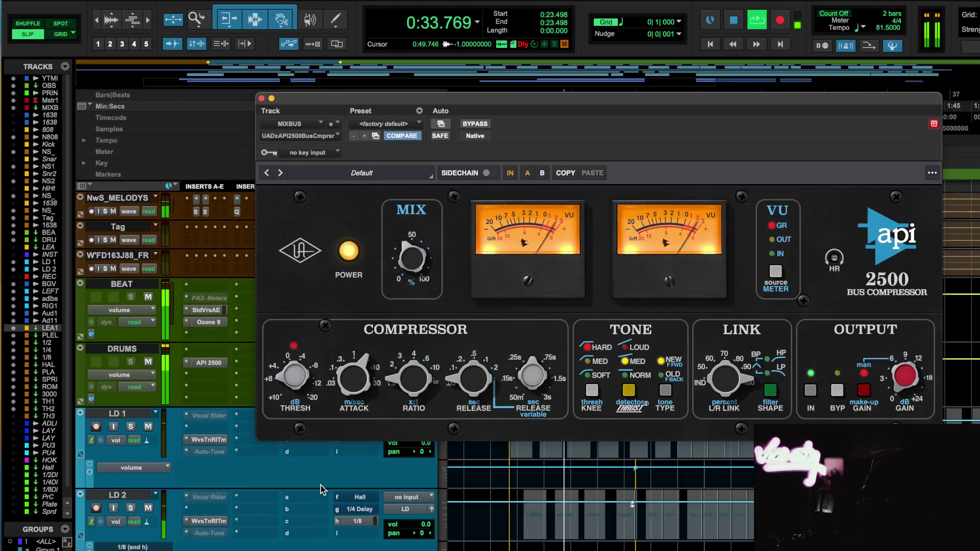
{"action": "scroll", "coordinate": [322, 491], "scroll_direction": "down", "scroll_amount": 15}
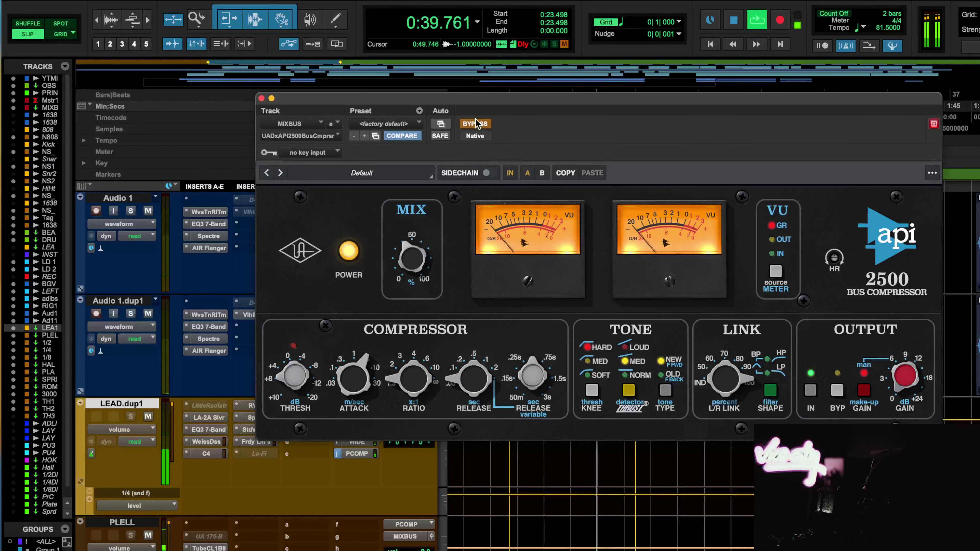
{"action": "left_click", "coordinate": [348, 251]}
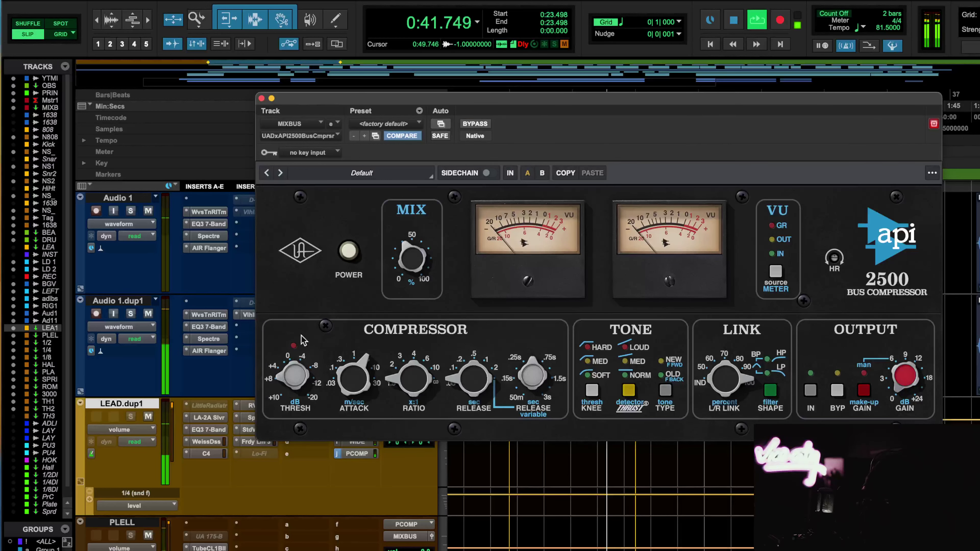
- Compare the mix by powering the MIXBUS API 2500 on, off and on again during playback, and stop playback
{"action": "scroll", "coordinate": [220, 381], "scroll_direction": "up", "scroll_amount": 15}
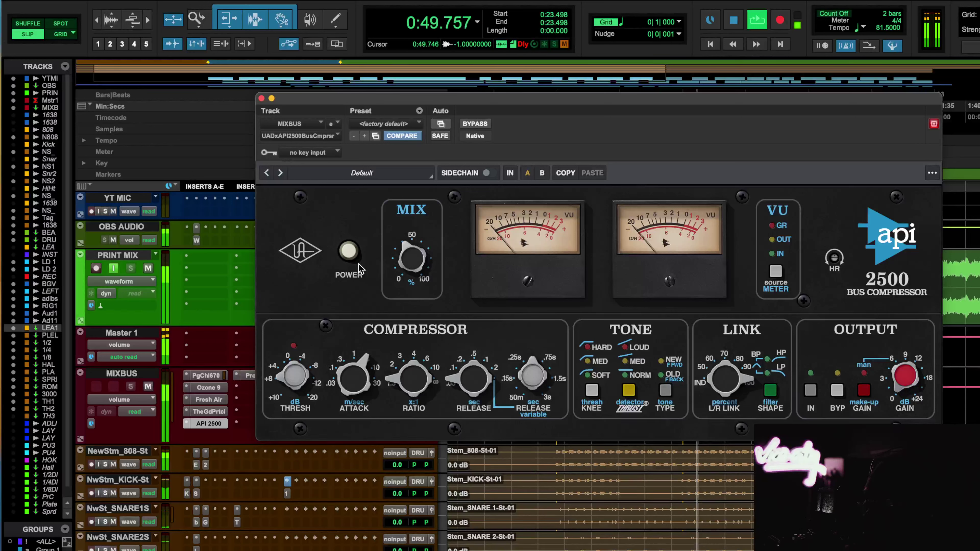
{"action": "left_click", "coordinate": [351, 256]}
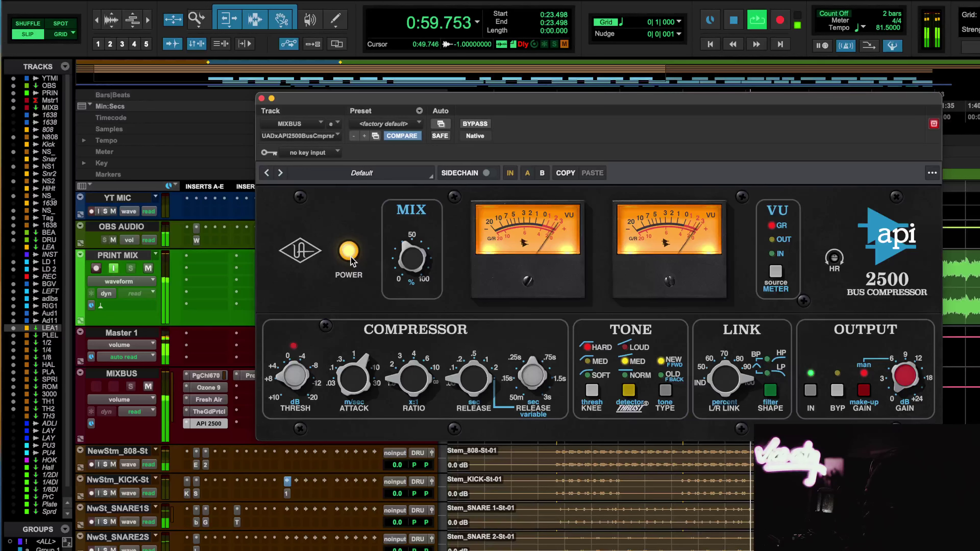
{"action": "left_click", "coordinate": [350, 257]}
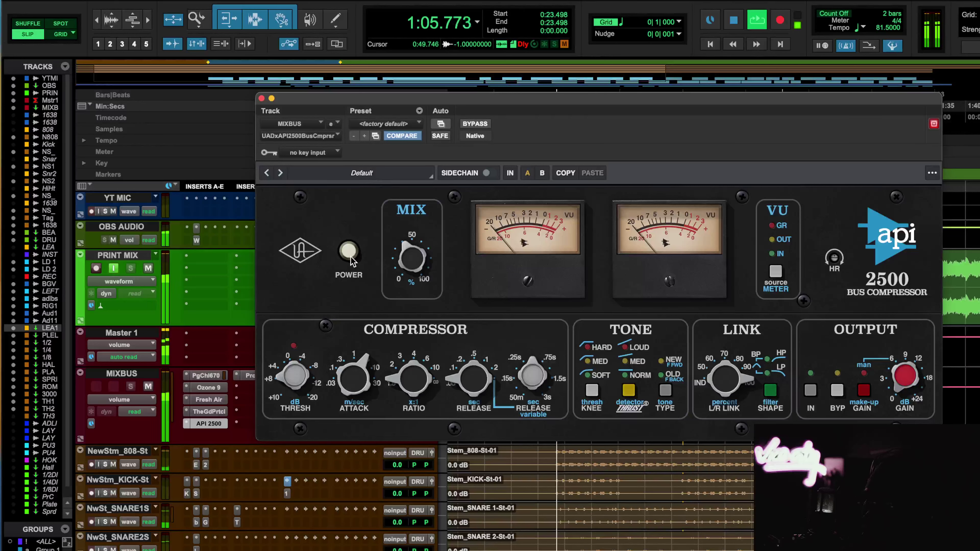
{"action": "left_click", "coordinate": [349, 255]}
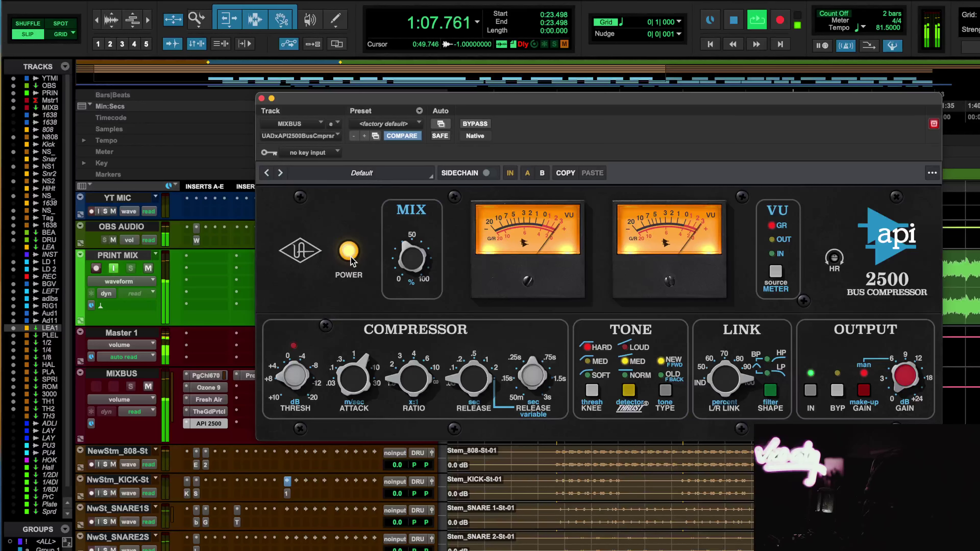
{"action": "key", "text": "space"}
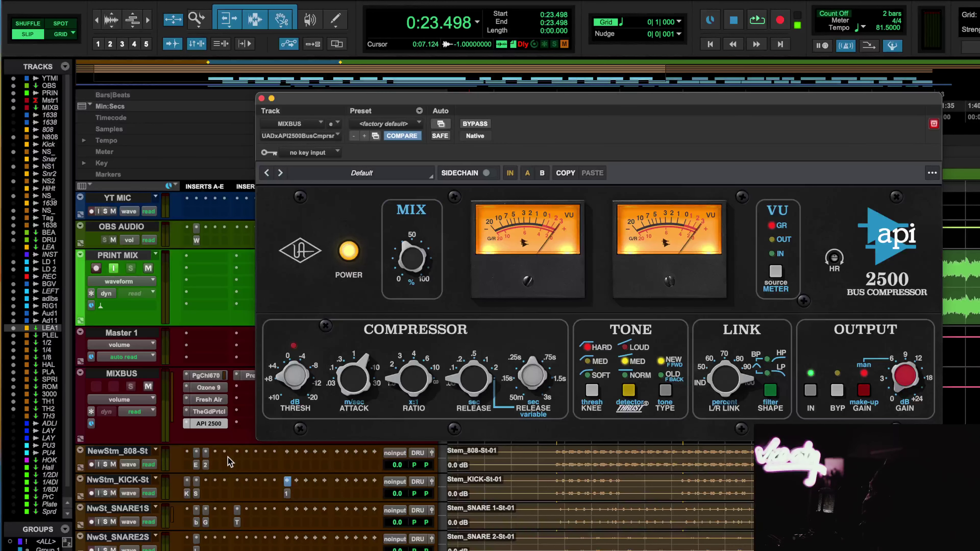
{"action": "scroll", "coordinate": [223, 436], "scroll_direction": "down", "scroll_amount": 5}
{"action": "scroll", "coordinate": [215, 387], "scroll_direction": "up", "scroll_amount": 5}
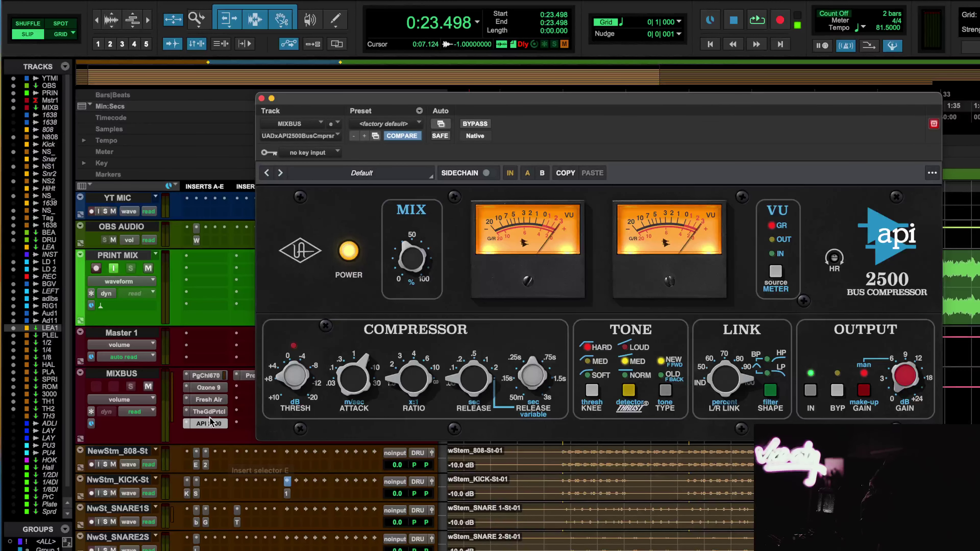